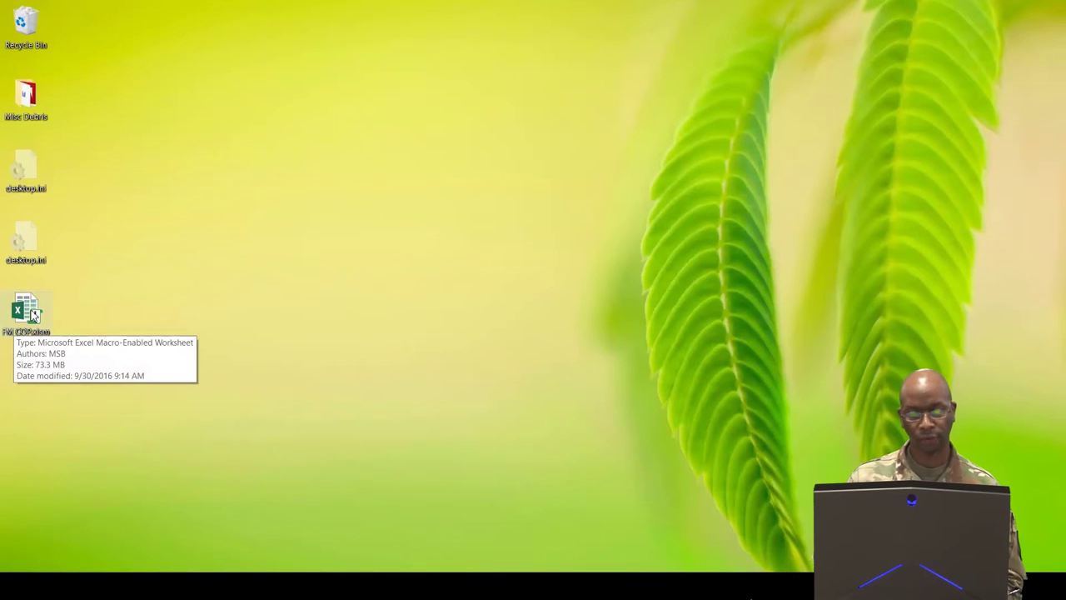
- Open the FM COP.xlsm workbook from the desktop
{"action": "double_click", "coordinate": [26, 310]}
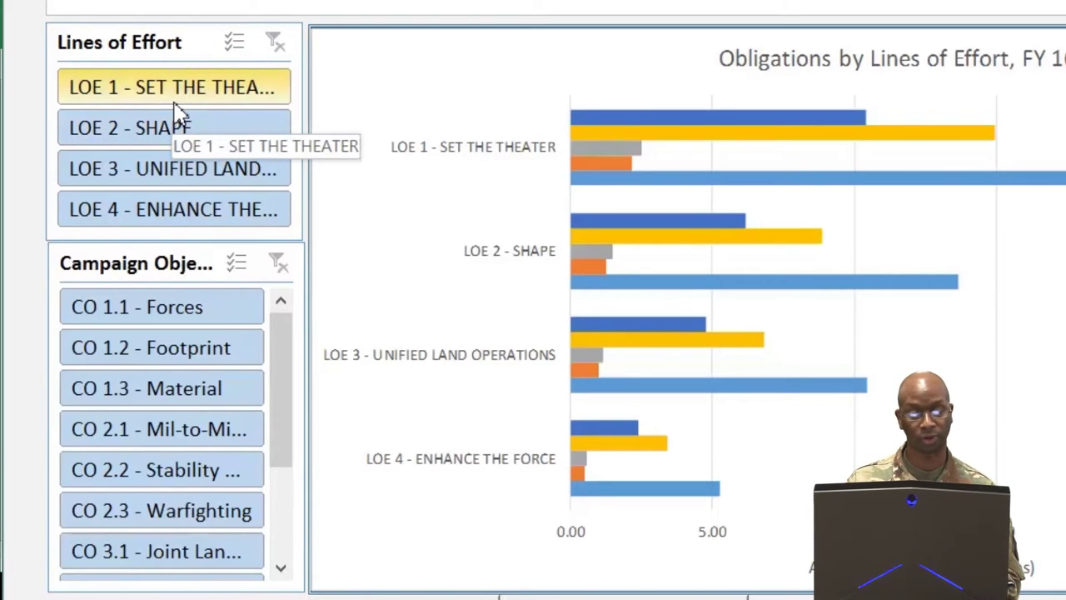
- Filter the obligations chart to LOE 1 and LOE 3 and campaign objectives CO 1.2 and CO 3.1, and clear both filters
{"action": "left_click", "coordinate": [176, 107]}
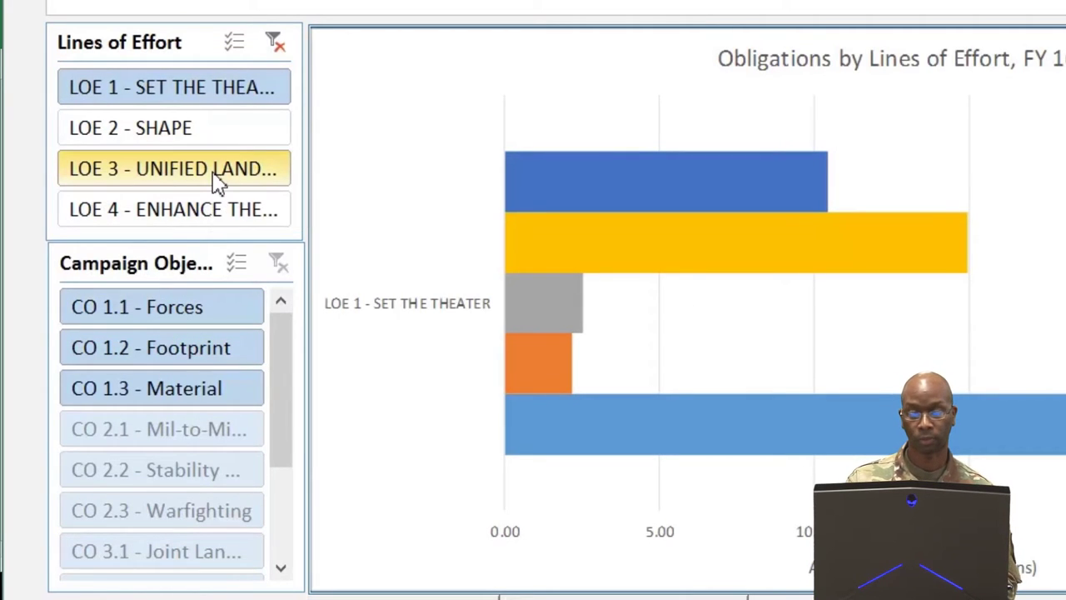
{"action": "left_click", "coordinate": [215, 175], "text": "ctrl"}
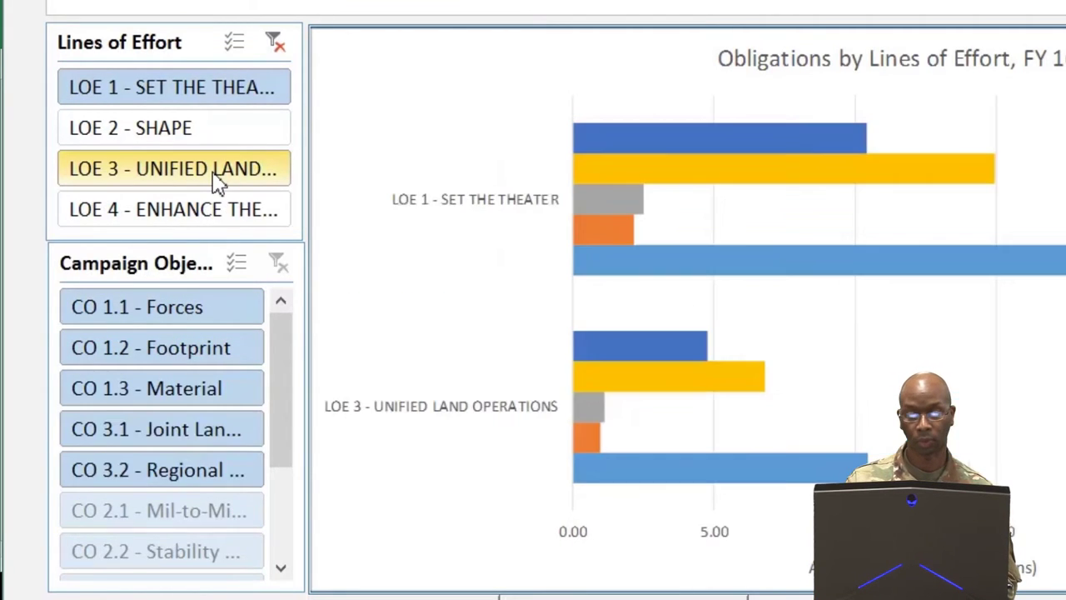
{"action": "left_click", "coordinate": [167, 360]}
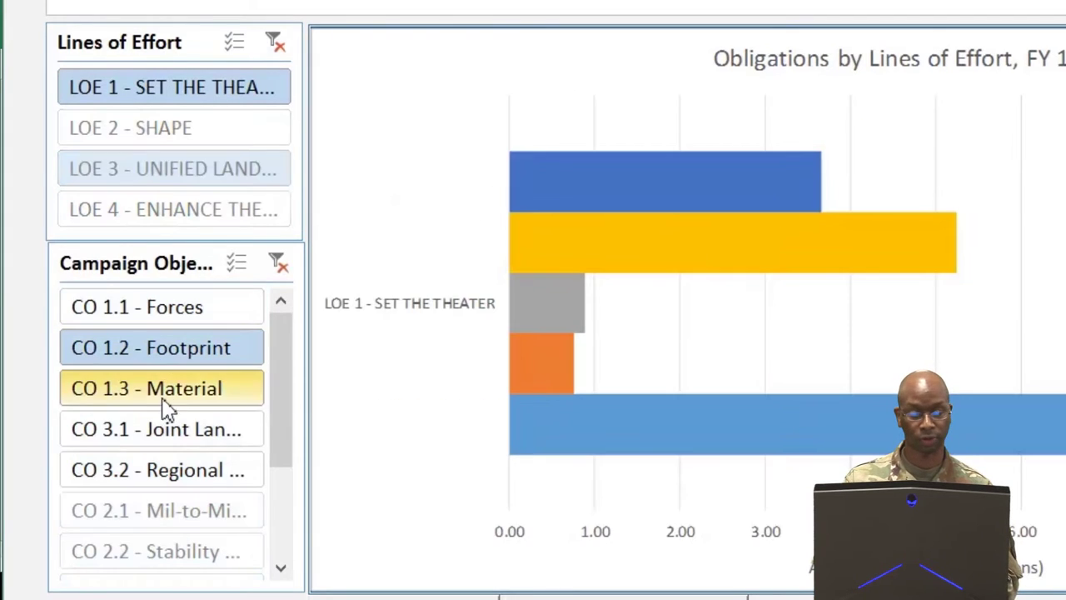
{"action": "left_click", "coordinate": [164, 427], "text": "ctrl"}
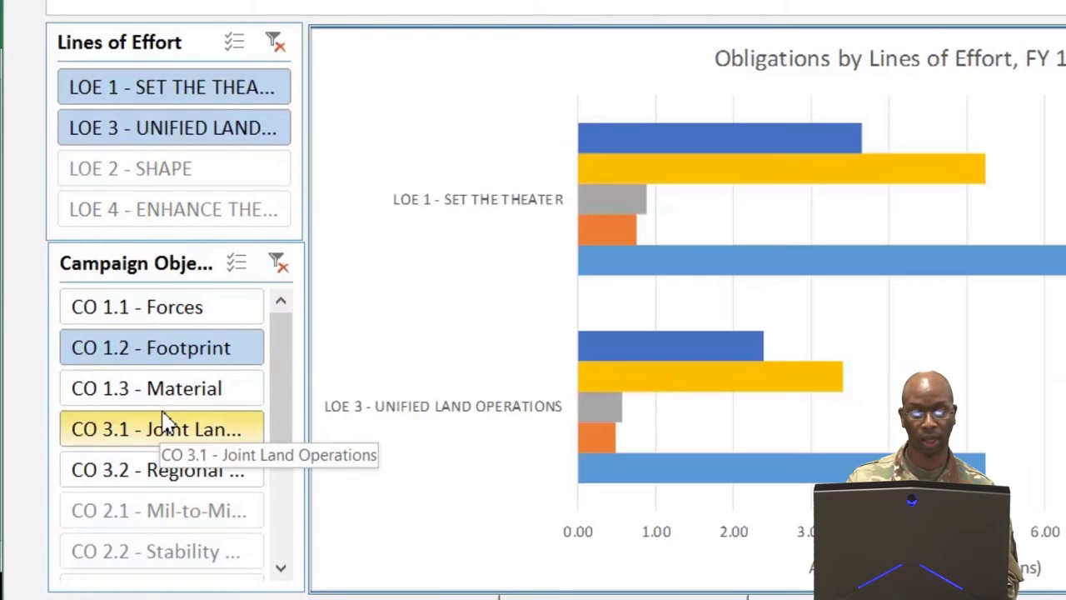
{"action": "left_click", "coordinate": [281, 279]}
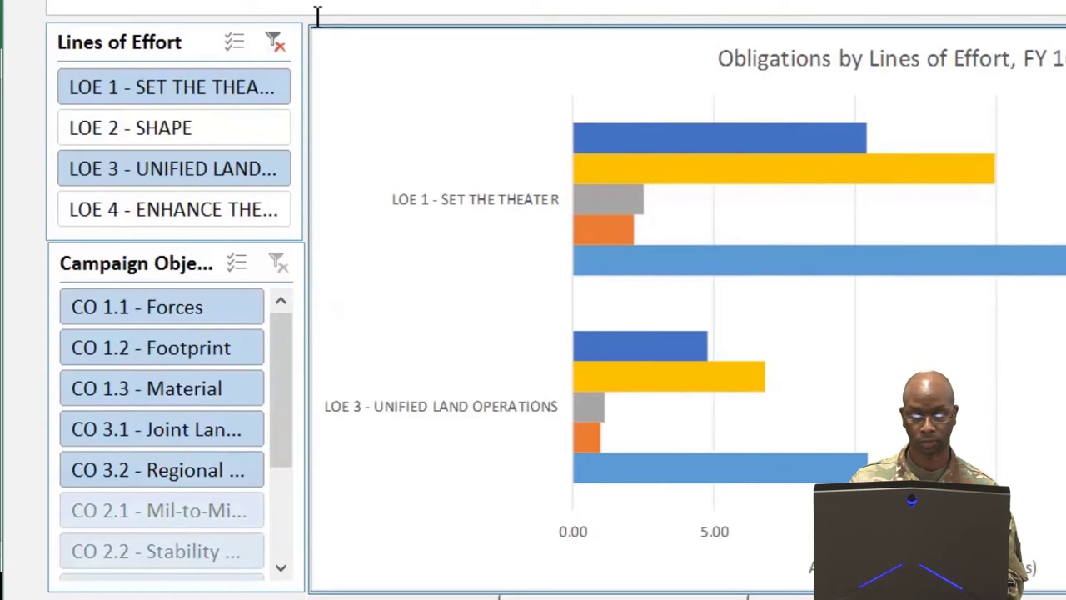
{"action": "left_click", "coordinate": [276, 43]}
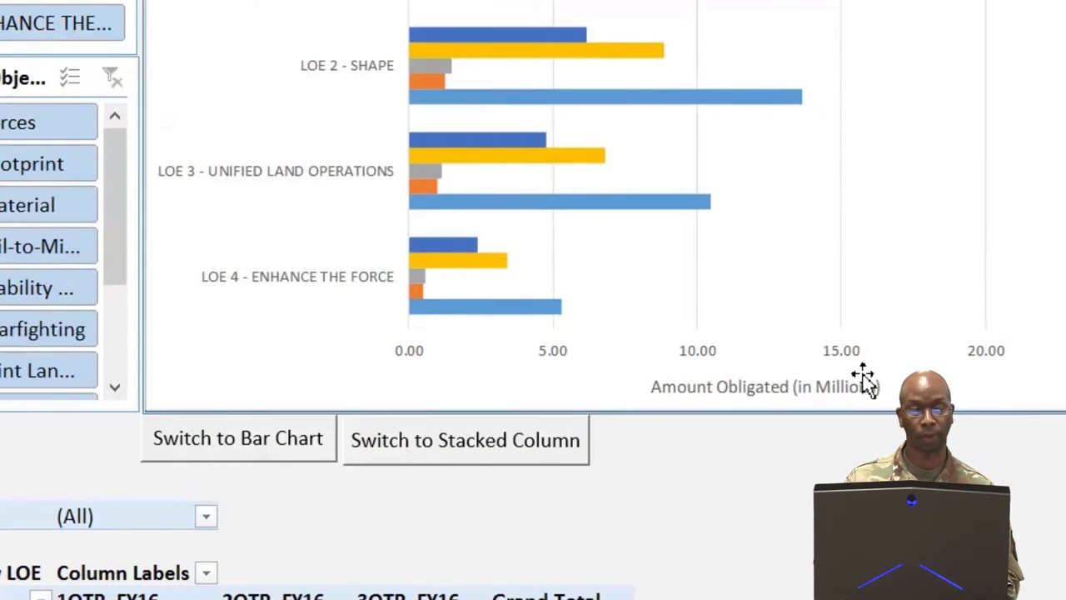
- Switch the Obligations by Lines of Effort chart to a stacked column and back to a bar chart
{"action": "left_click", "coordinate": [460, 447]}
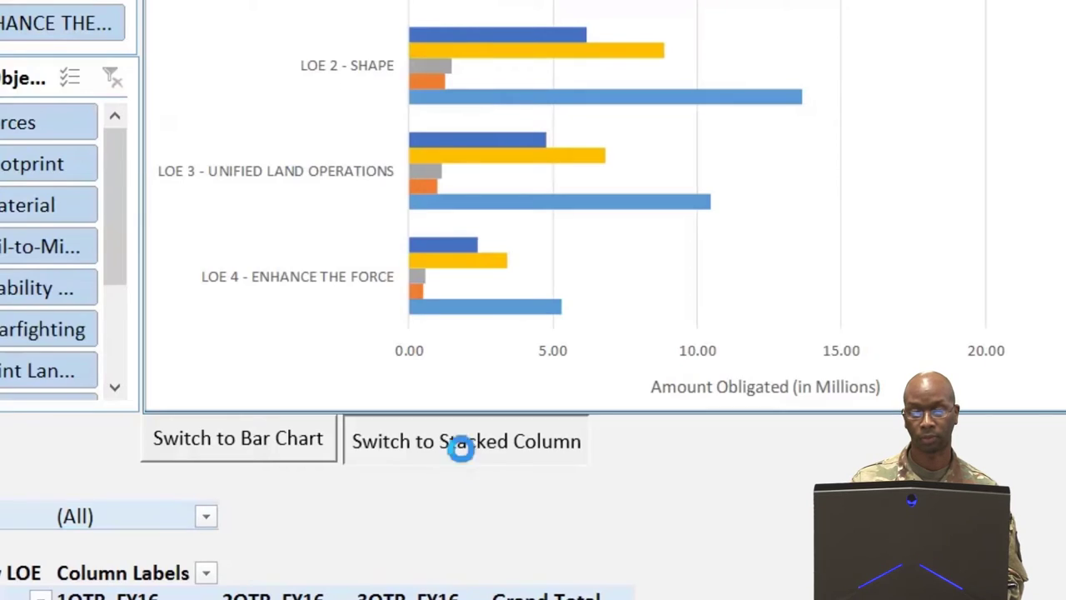
{"action": "left_click", "coordinate": [249, 442]}
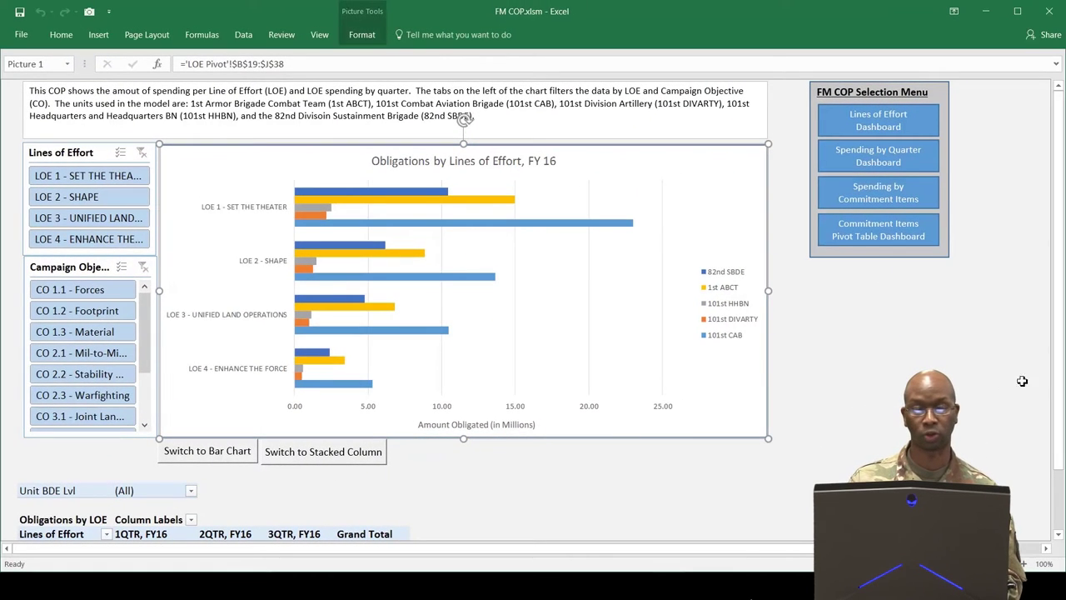
- In the pivot table's Unit BDE Lvl filter, choose 101st CAB and 101st HHBN, and reselect all units before applying
{"action": "left_click_drag", "start_coordinate": [1063, 385], "coordinate": [1063, 459]}
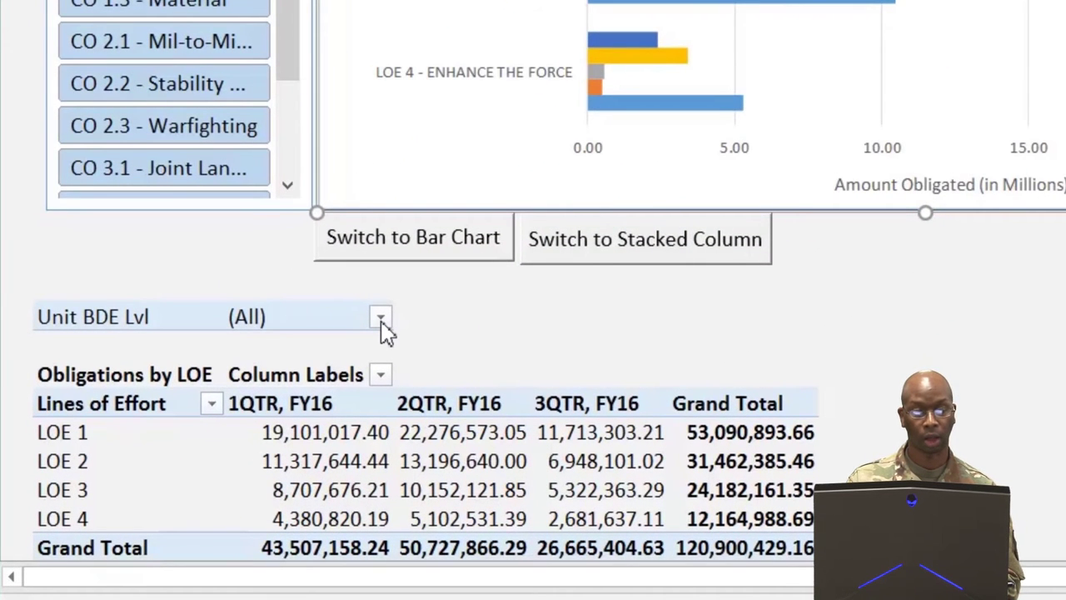
{"action": "left_click", "coordinate": [381, 320]}
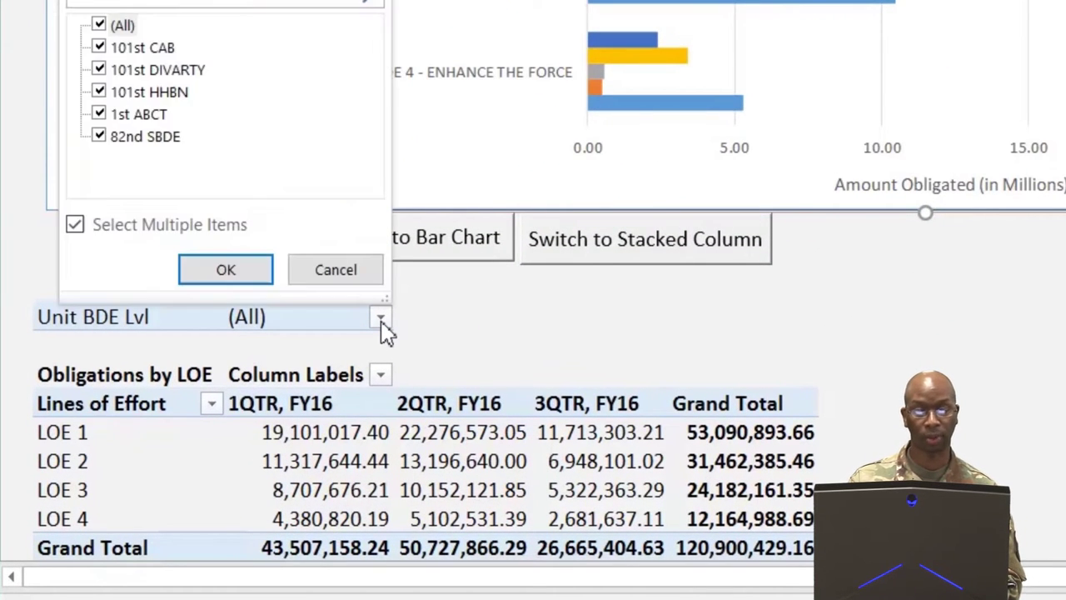
{"action": "left_click", "coordinate": [100, 25]}
{"action": "left_click", "coordinate": [99, 48]}
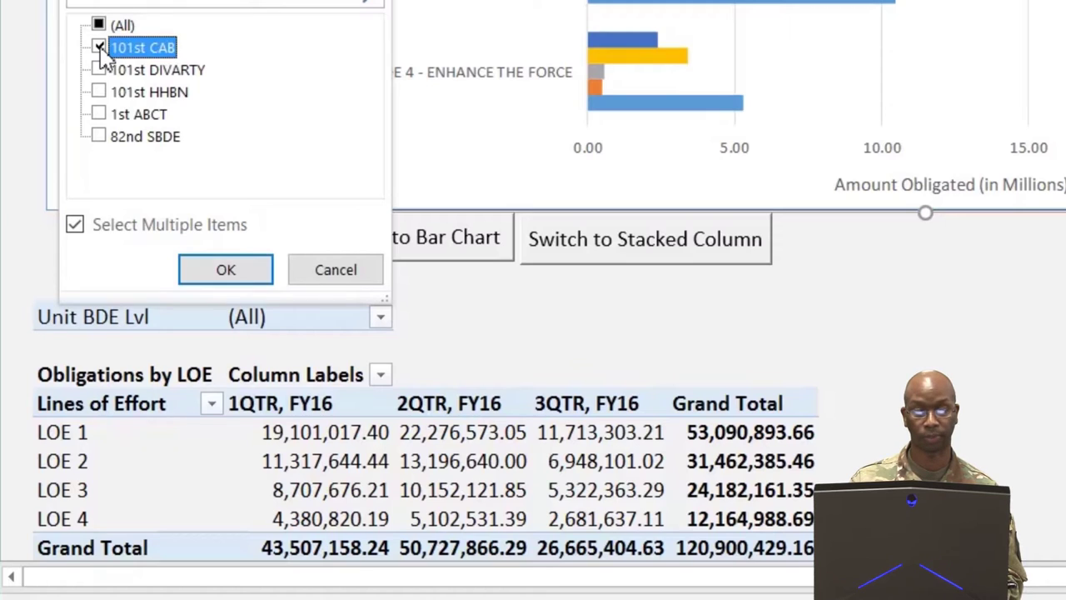
{"action": "left_click", "coordinate": [100, 91]}
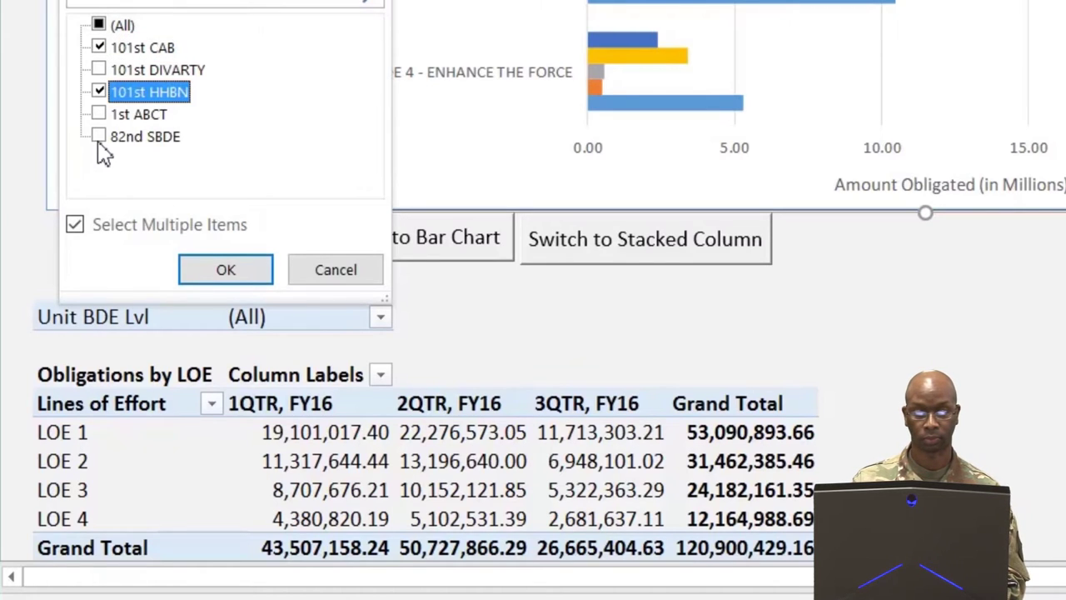
{"action": "left_click", "coordinate": [99, 25]}
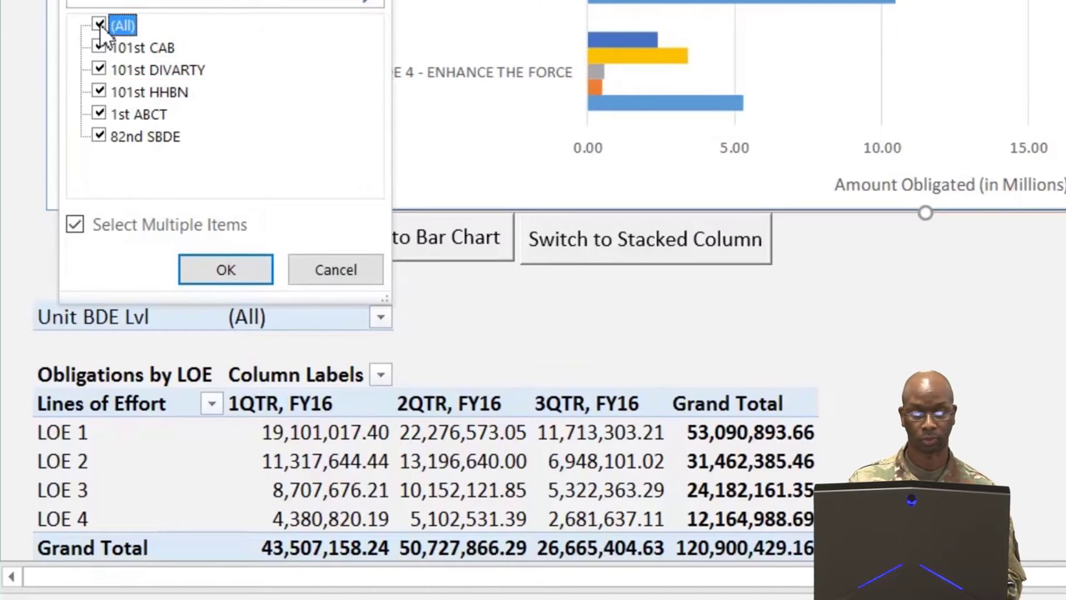
{"action": "left_click", "coordinate": [223, 278]}
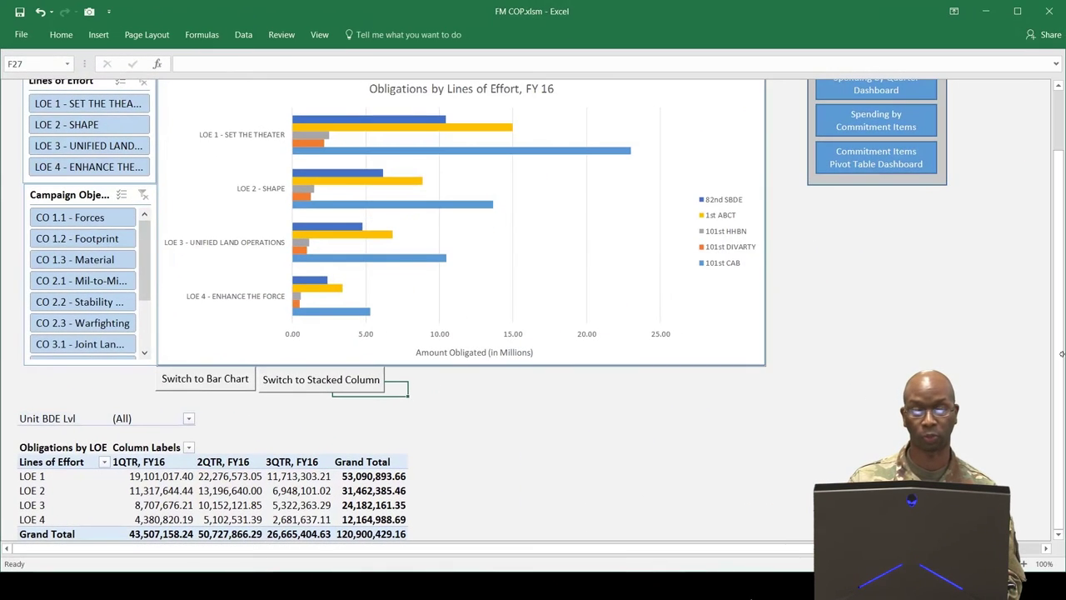
- Go to the Spending by Quarter Dashboard from the FM COP Selection Menu and show its upper rows
{"action": "left_click_drag", "start_coordinate": [1063, 351], "coordinate": [1062, 276]}
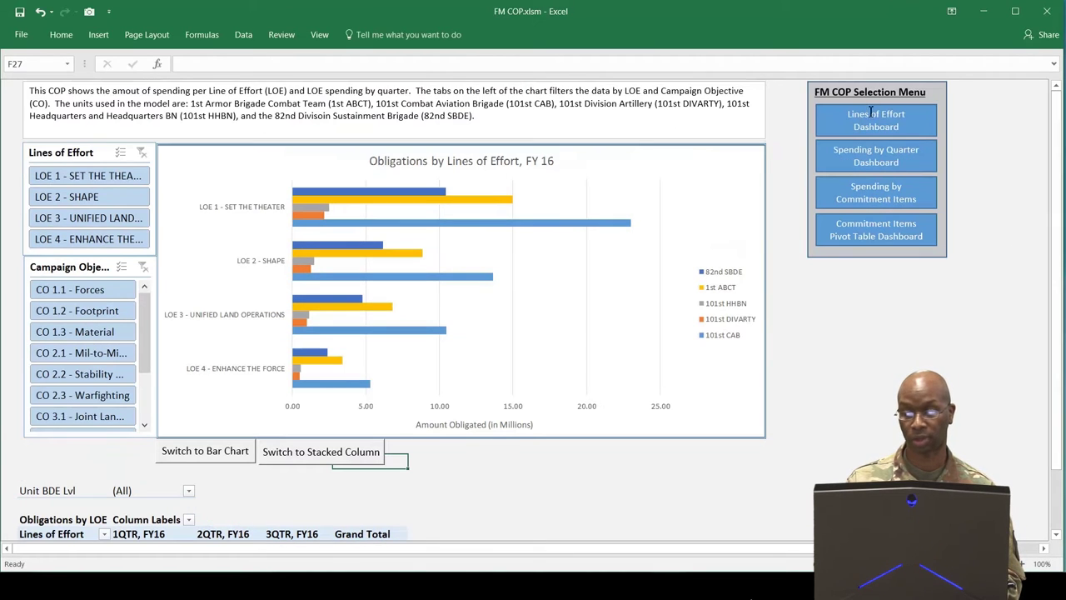
{"action": "left_click", "coordinate": [865, 153]}
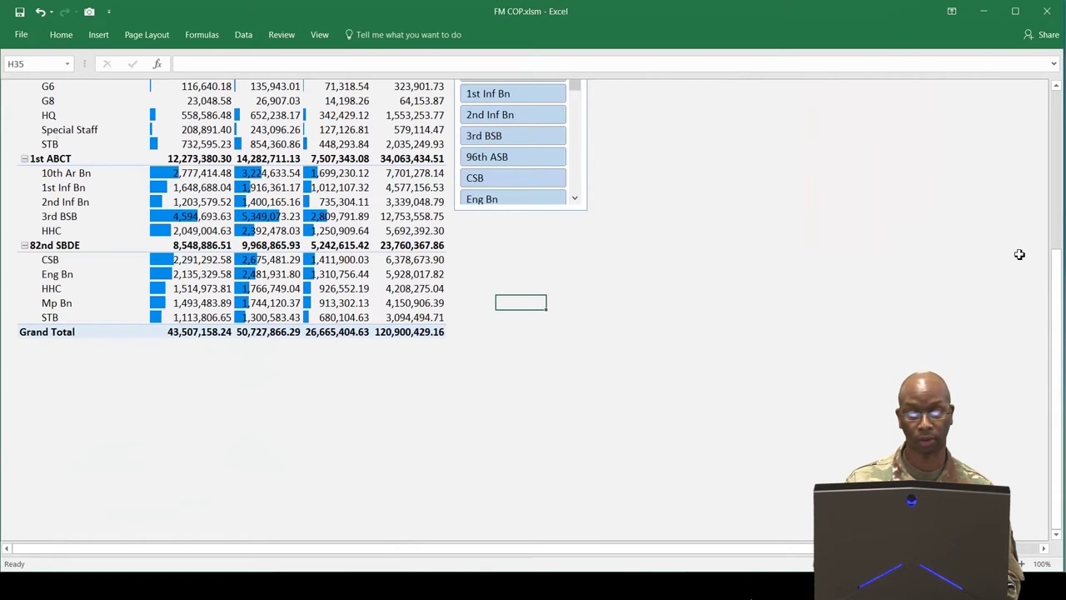
{"action": "left_click_drag", "start_coordinate": [1052, 273], "coordinate": [1055, 275]}
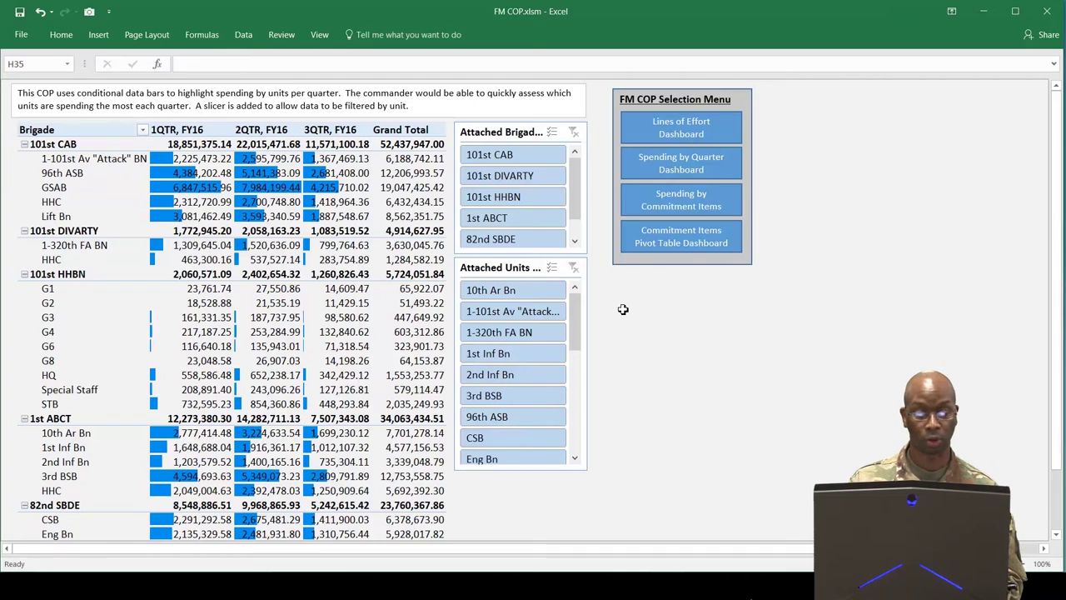
- Filter the quarterly spending table to brigades 101st CAB and 1st ABCT and units GSAB and 3rd BSB, and clear both filters
{"action": "left_click", "coordinate": [527, 158]}
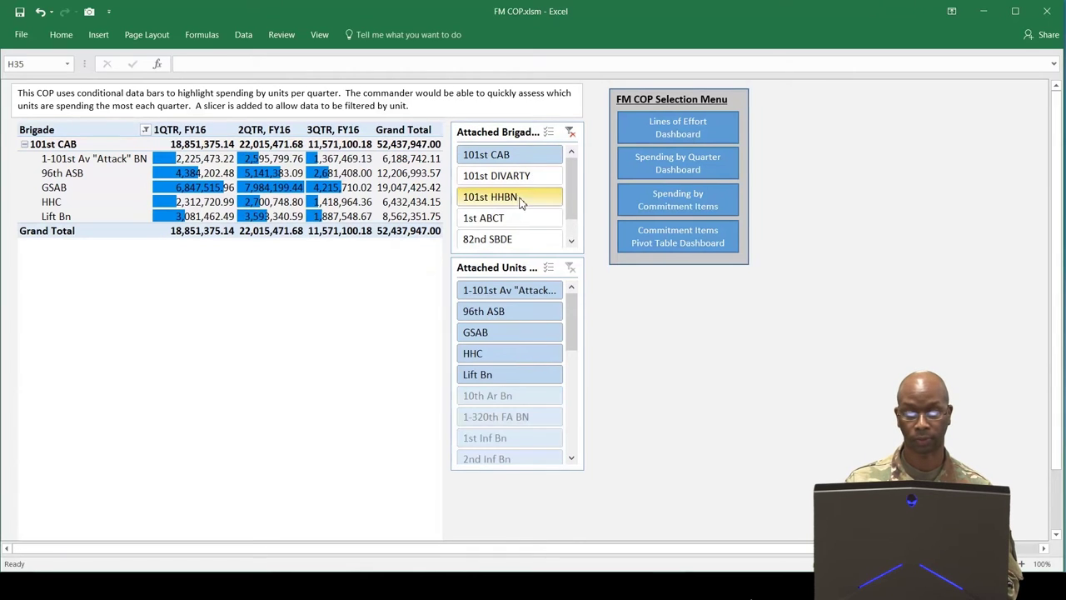
{"action": "left_click", "coordinate": [517, 218], "text": "ctrl"}
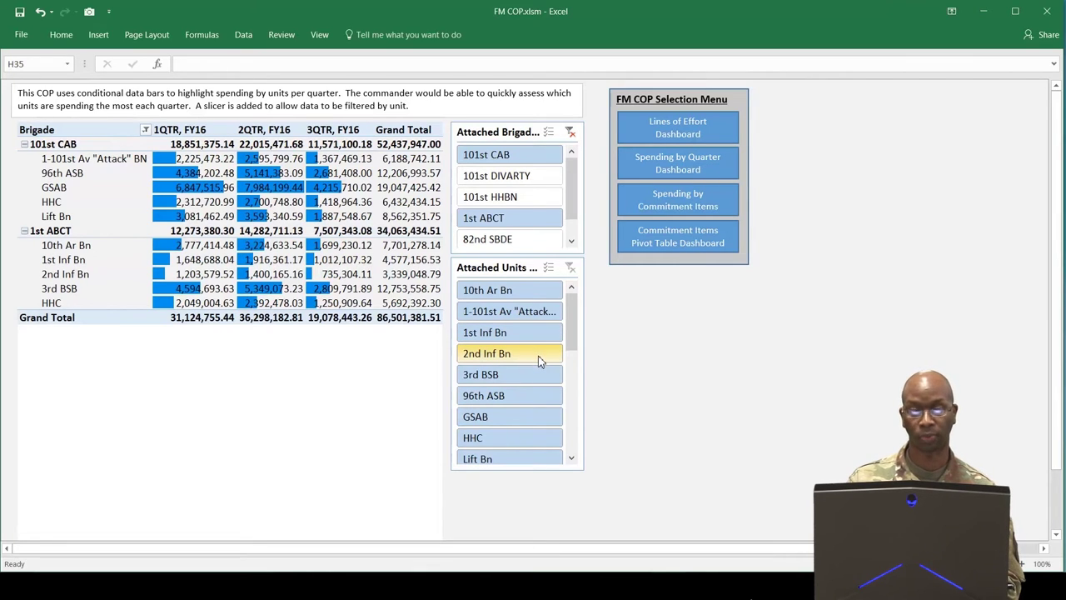
{"action": "left_click", "coordinate": [528, 410]}
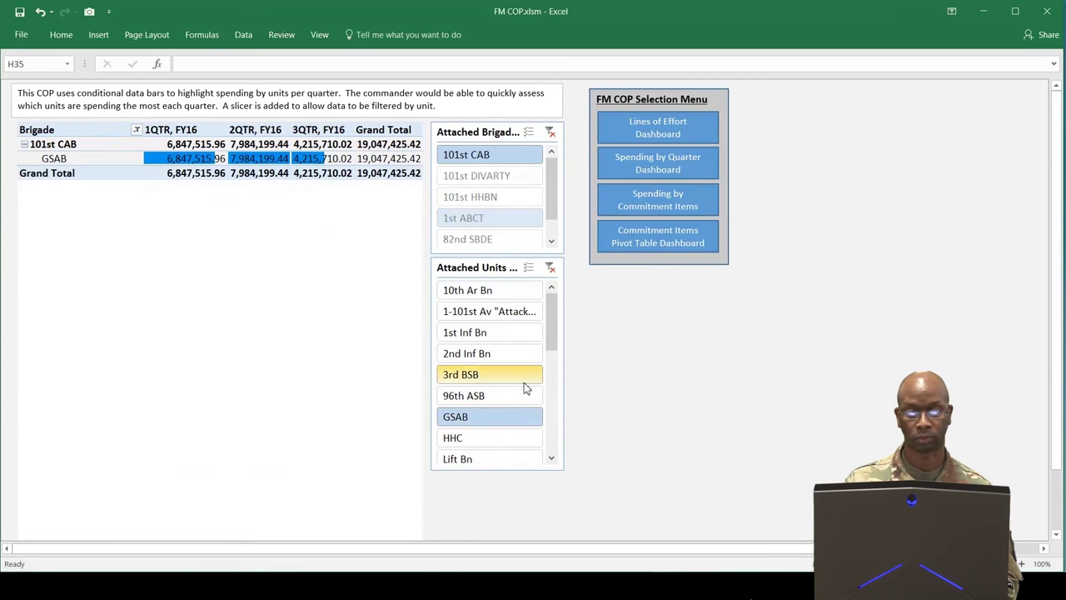
{"action": "left_click", "coordinate": [525, 382], "text": "ctrl"}
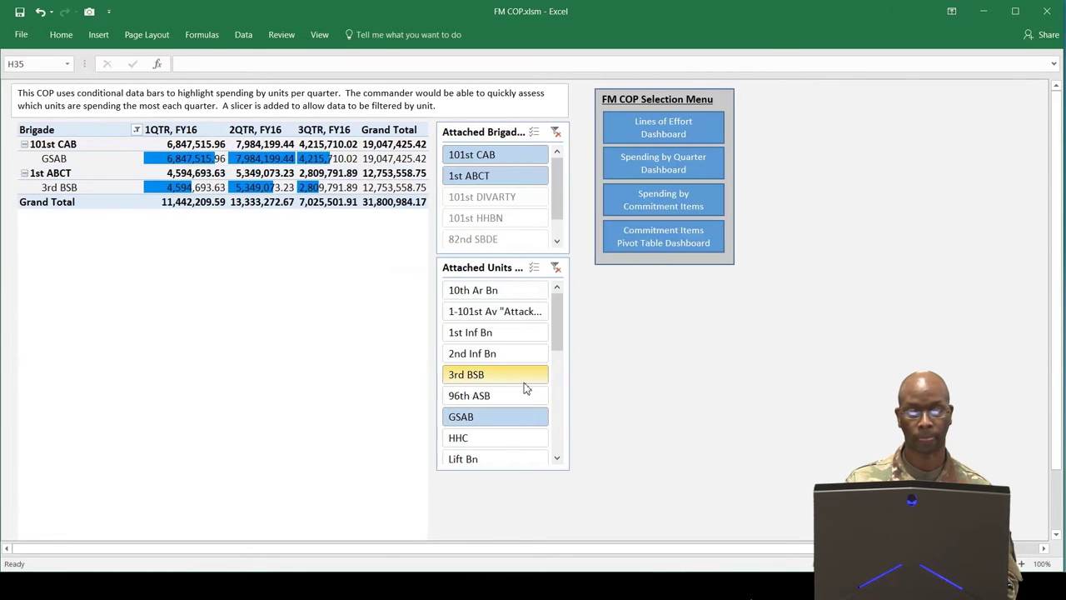
{"action": "left_click", "coordinate": [557, 270]}
{"action": "left_click", "coordinate": [574, 132]}
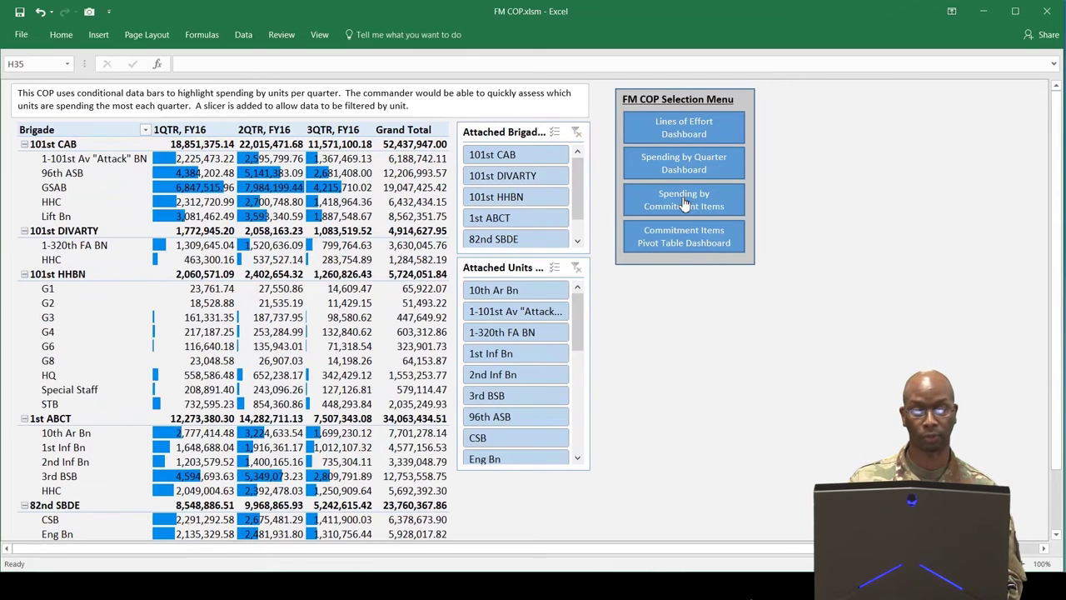
- Go to the Spending by Commitment Items dashboard and filter its top 10 obligations chart to the GSAB battalion
{"action": "left_click", "coordinate": [685, 200]}
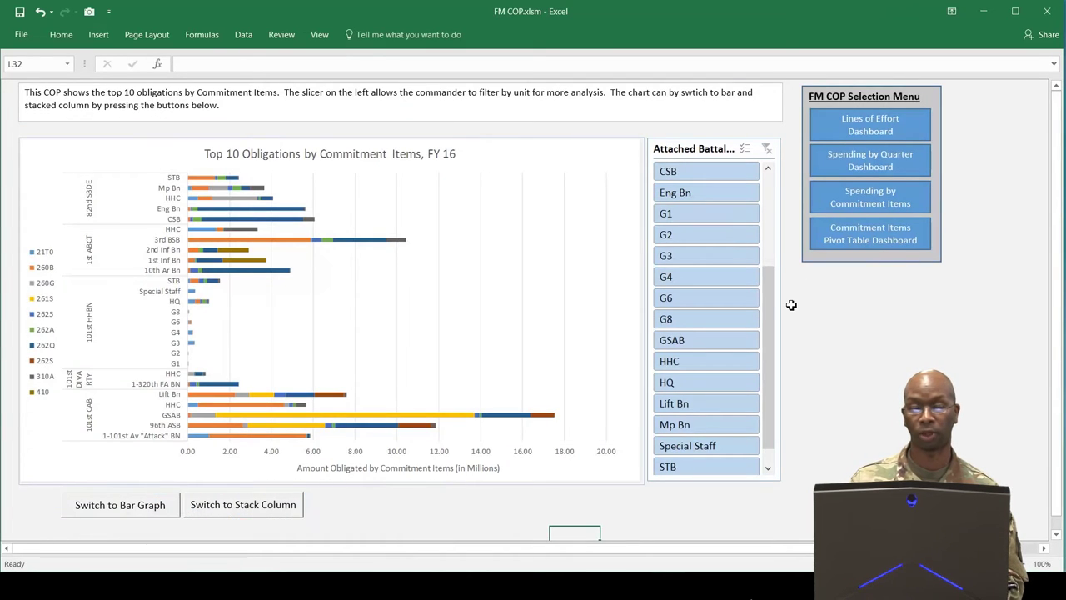
{"action": "left_click_drag", "start_coordinate": [775, 309], "coordinate": [778, 186]}
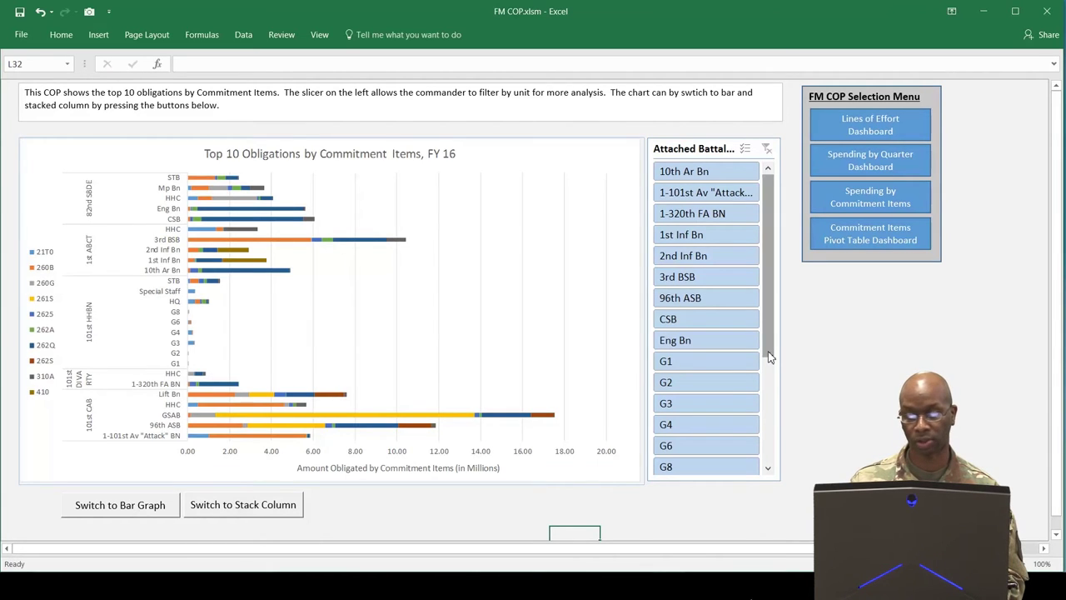
{"action": "left_click_drag", "start_coordinate": [771, 356], "coordinate": [767, 475]}
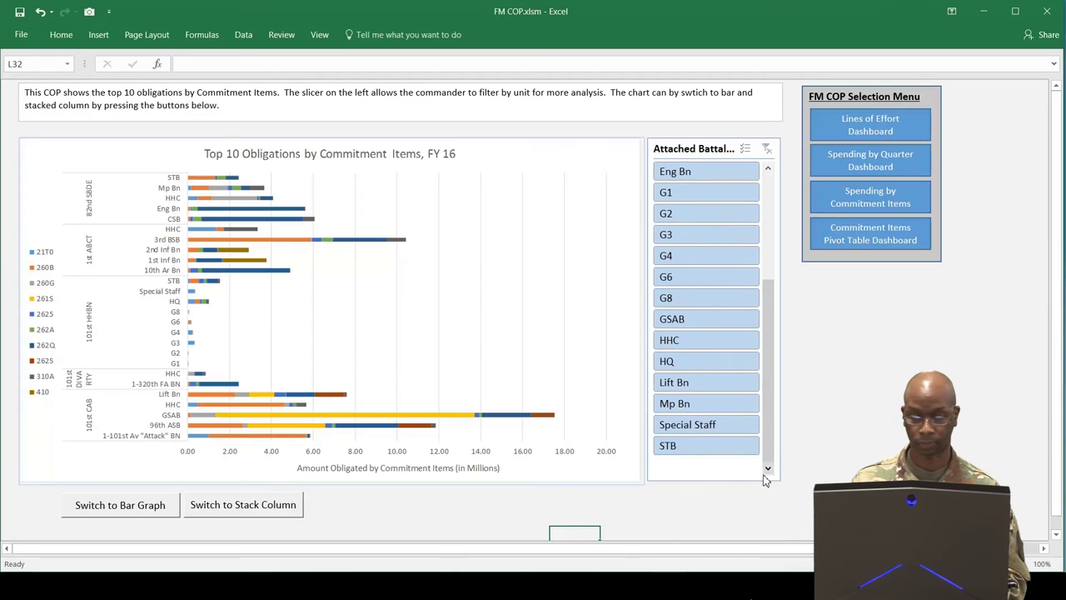
{"action": "left_click", "coordinate": [693, 325]}
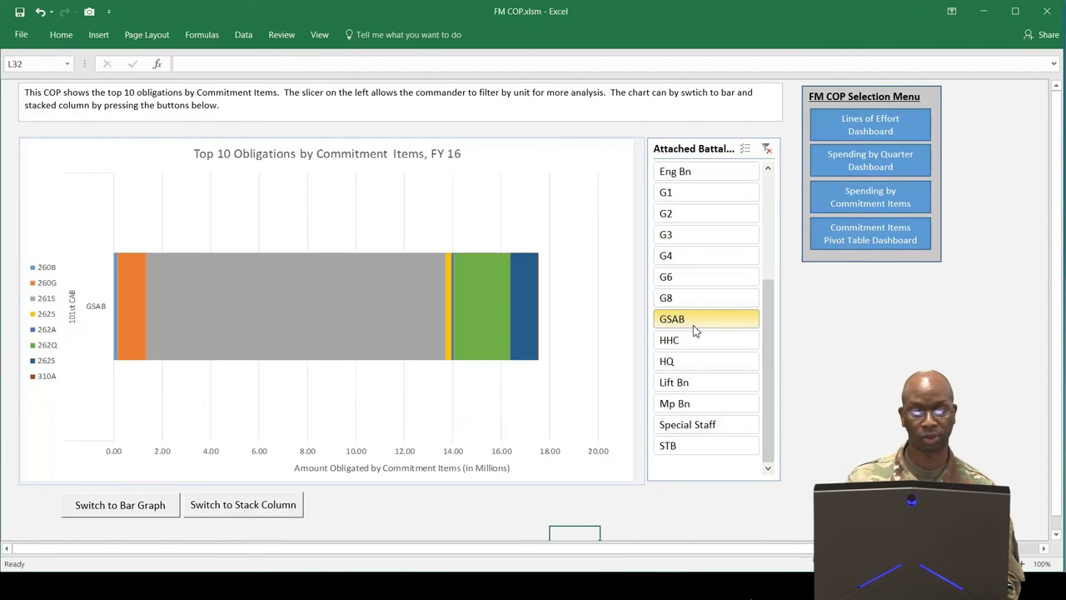
- Switch the GSAB obligations chart to a bar graph and back to stacked, and clear the battalion filter
{"action": "left_click", "coordinate": [240, 507]}
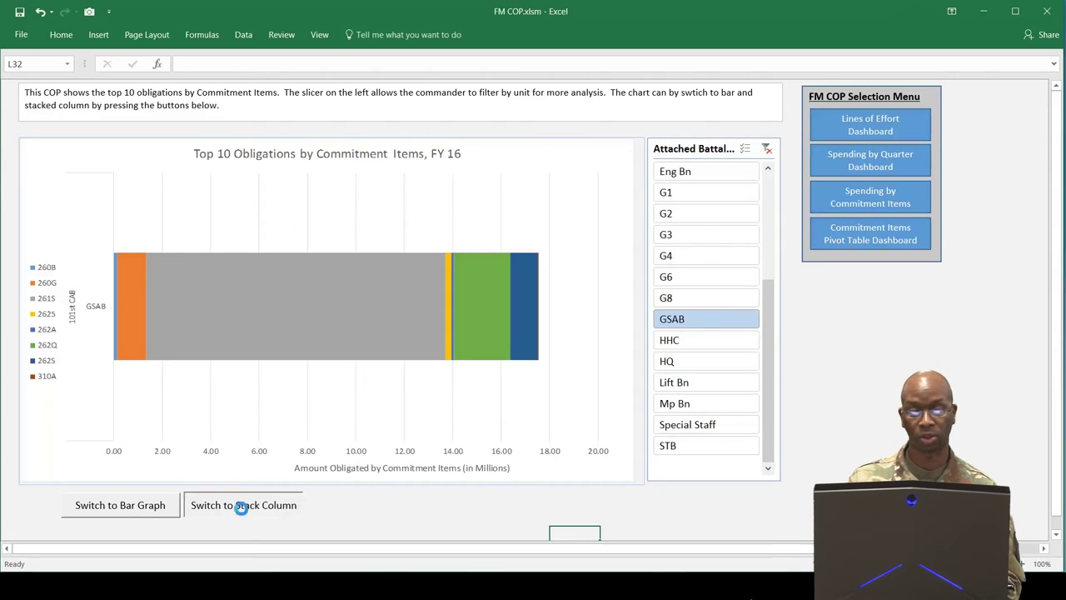
{"action": "left_click", "coordinate": [159, 509]}
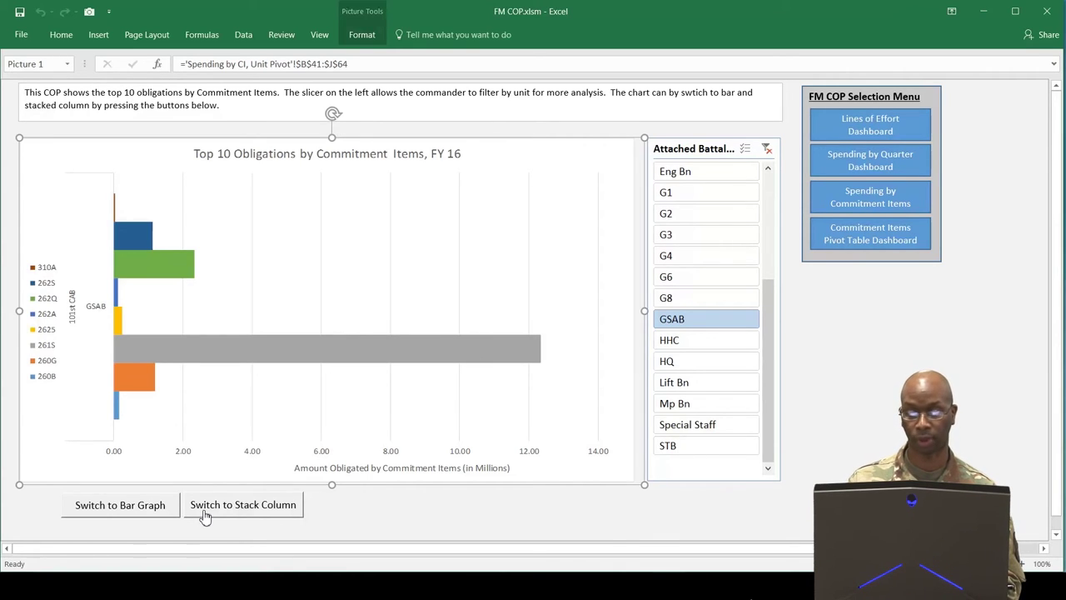
{"action": "left_click", "coordinate": [205, 515]}
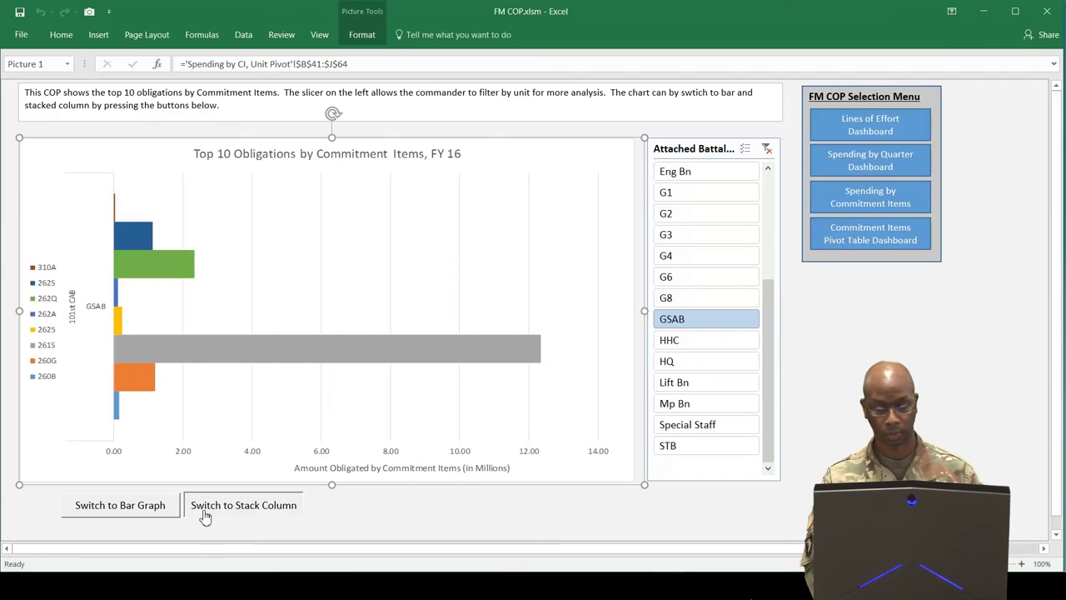
{"action": "left_click", "coordinate": [766, 150]}
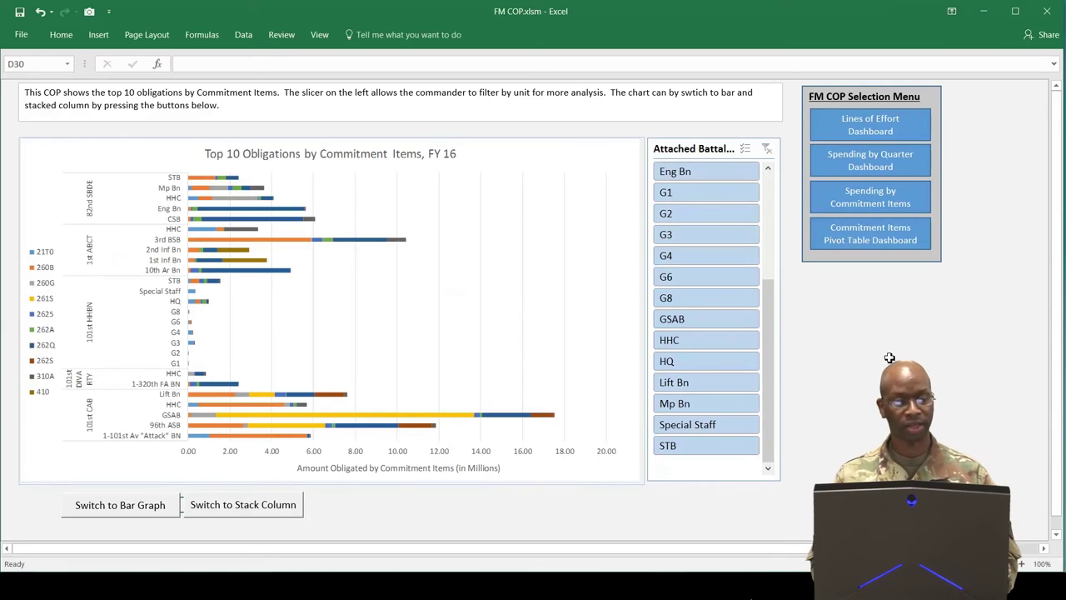
- Go to the Commitment Items Pivot Table Dashboard and examine its spending heatmap down to the grand total row
{"action": "left_click", "coordinate": [886, 248]}
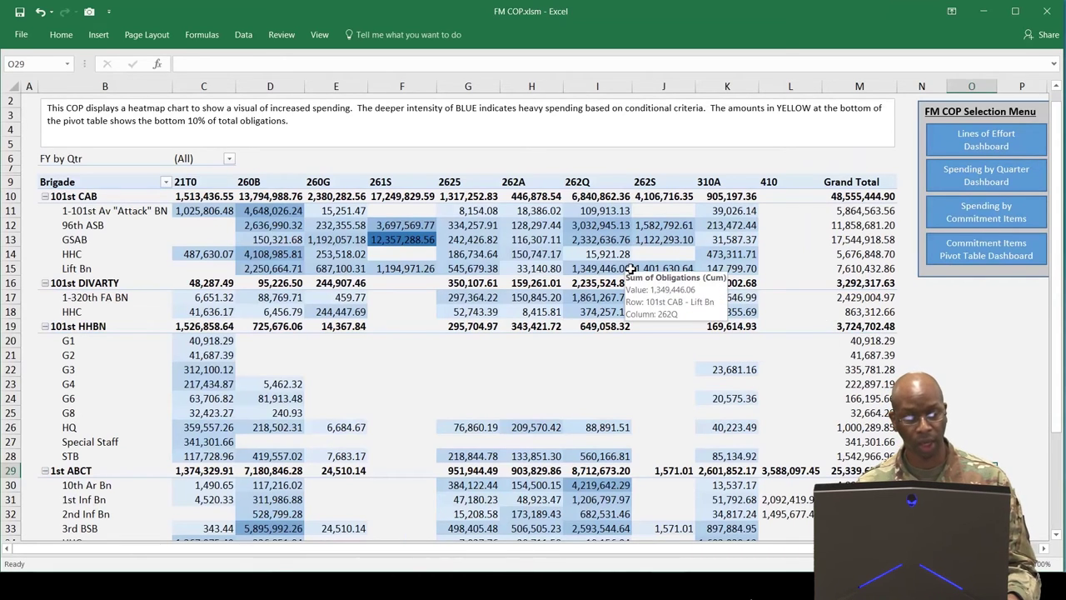
{"action": "mouse_move", "coordinate": [386, 237]}
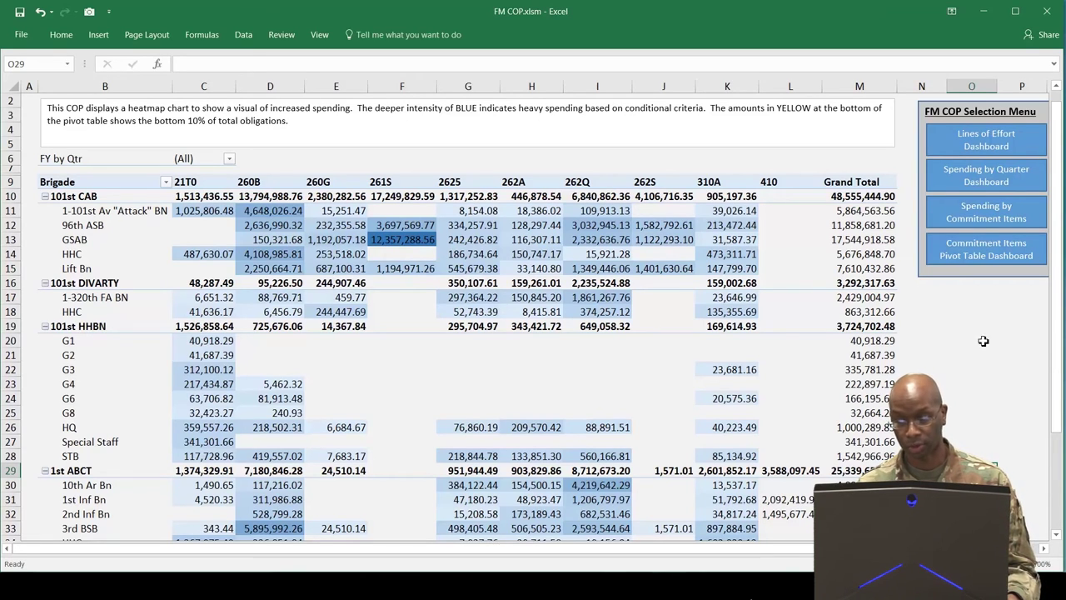
{"action": "scroll", "coordinate": [1054, 366], "scroll_direction": "down", "scroll_amount": 3}
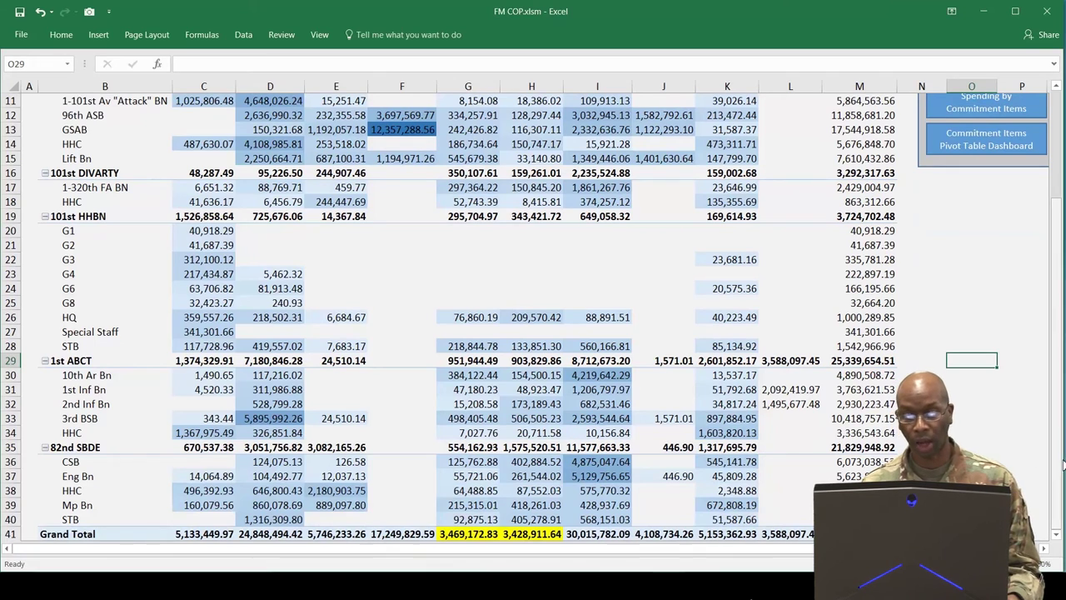
{"action": "left_click_drag", "start_coordinate": [1061, 384], "coordinate": [1060, 108]}
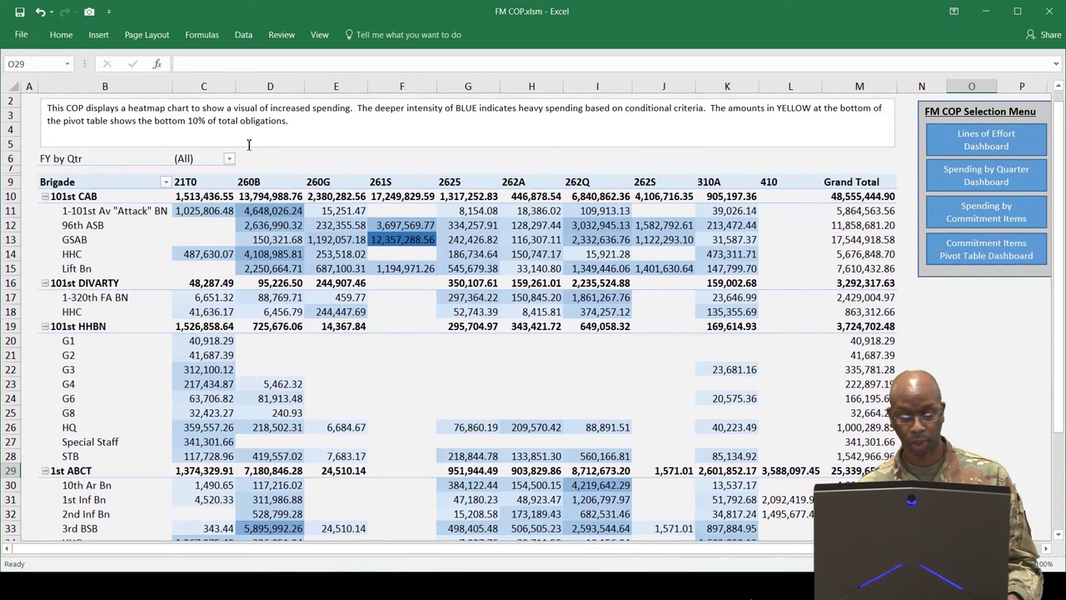
- Try different quarter selections in the pivot table's FY by Qtr filter and restore it to all quarters
{"action": "left_click", "coordinate": [229, 162]}
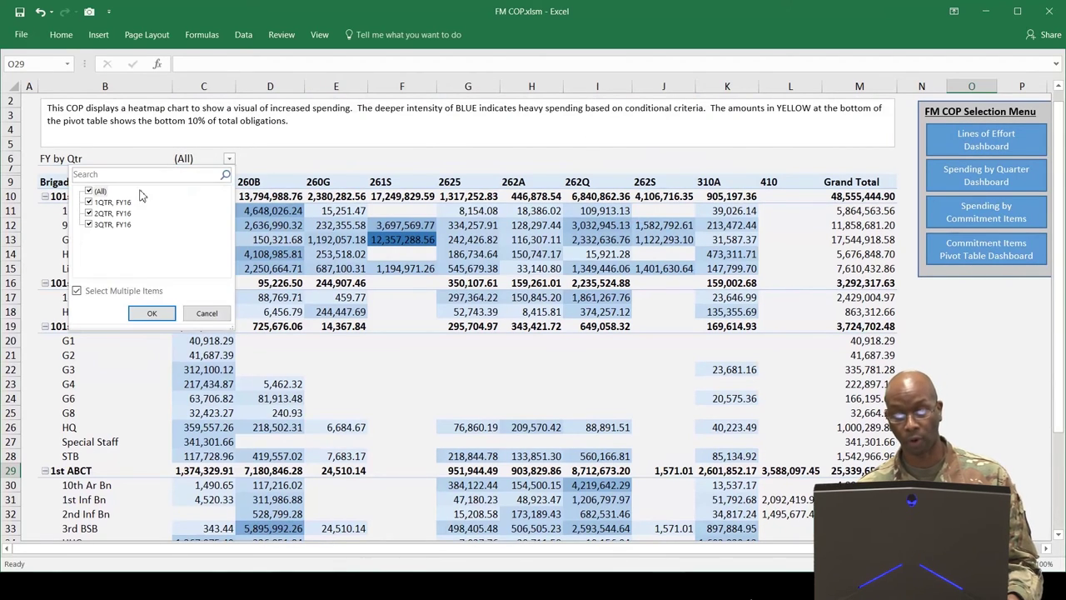
{"action": "left_click", "coordinate": [89, 202]}
{"action": "left_click", "coordinate": [90, 214]}
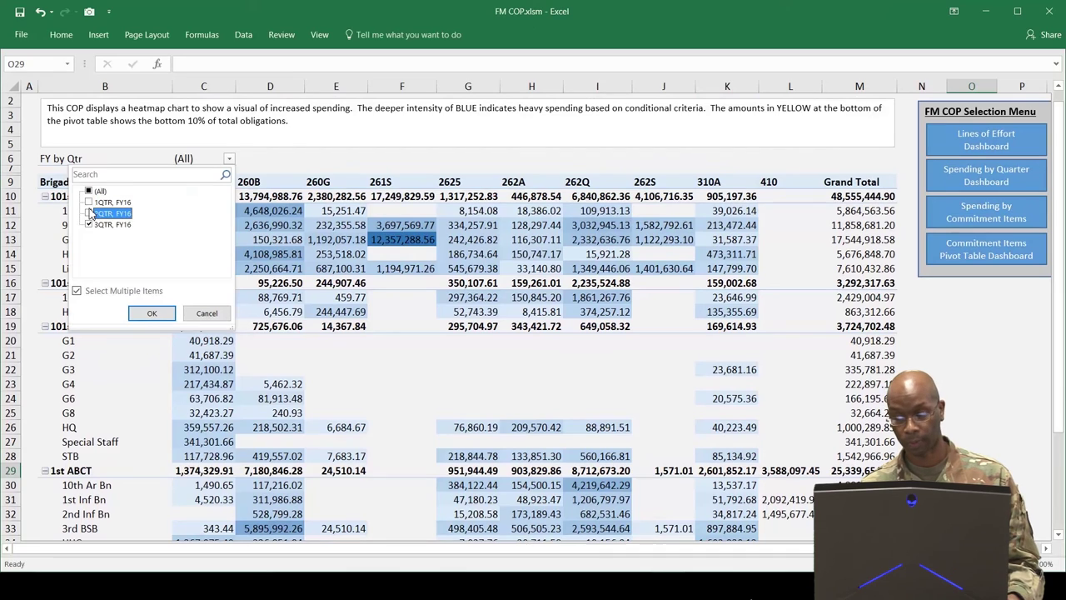
{"action": "left_click", "coordinate": [89, 224]}
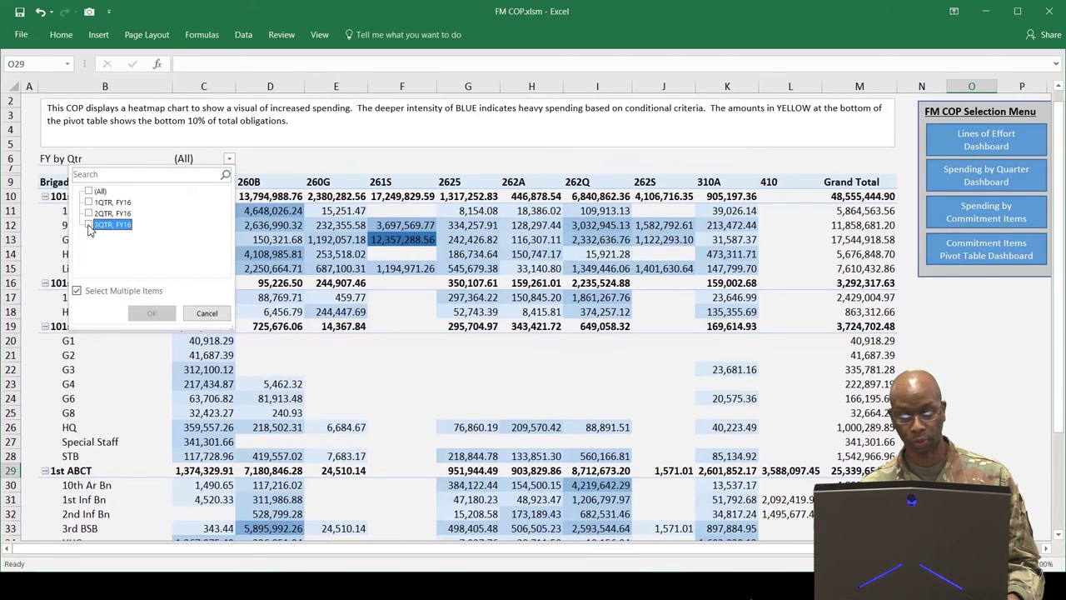
{"action": "left_click", "coordinate": [89, 213]}
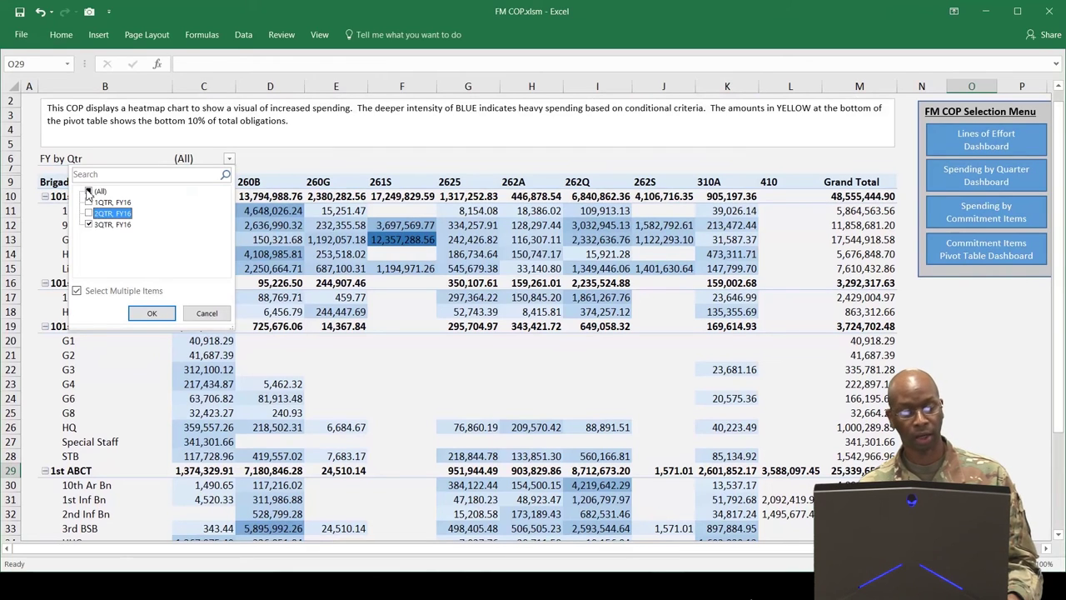
{"action": "left_click", "coordinate": [90, 192]}
{"action": "left_click", "coordinate": [151, 312]}
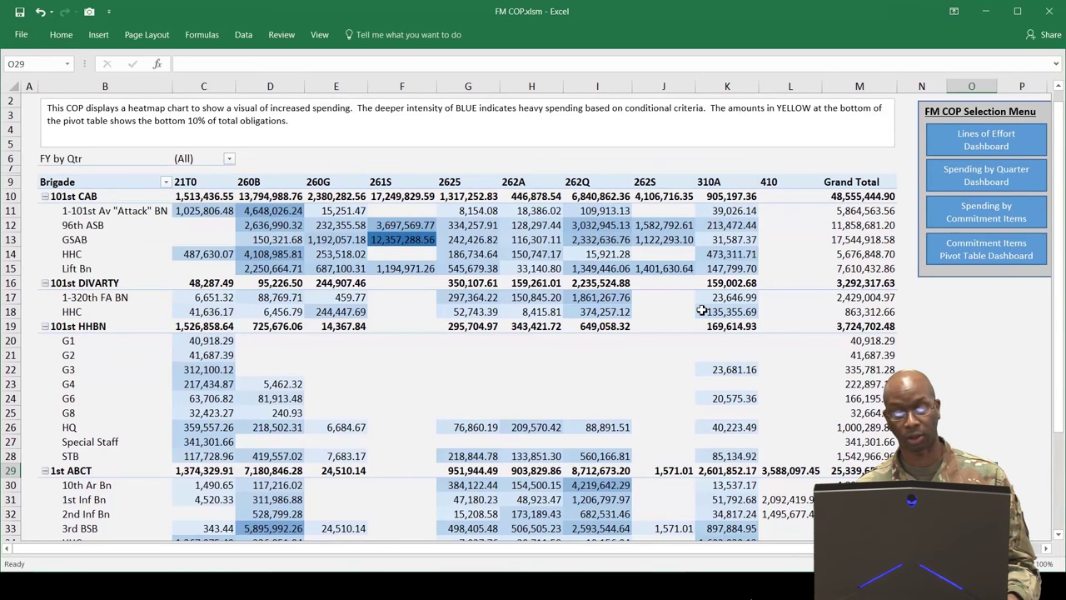
- Drill down into the GSAB amount under commitment item 261S and select the CI Sub Category header in the detail records
{"action": "left_click", "coordinate": [430, 240]}
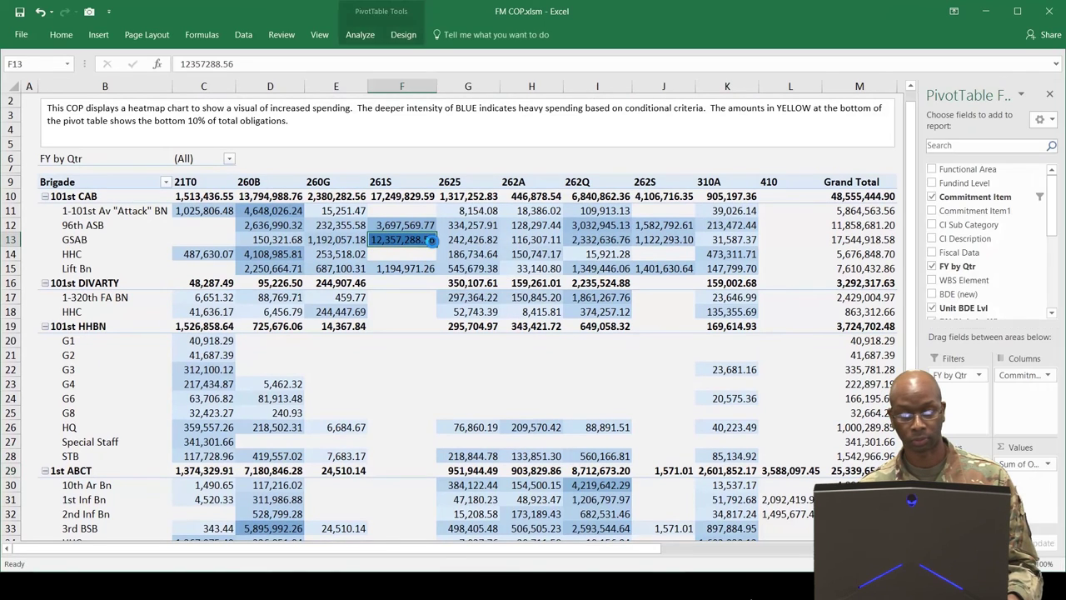
{"action": "double_click", "coordinate": [431, 240]}
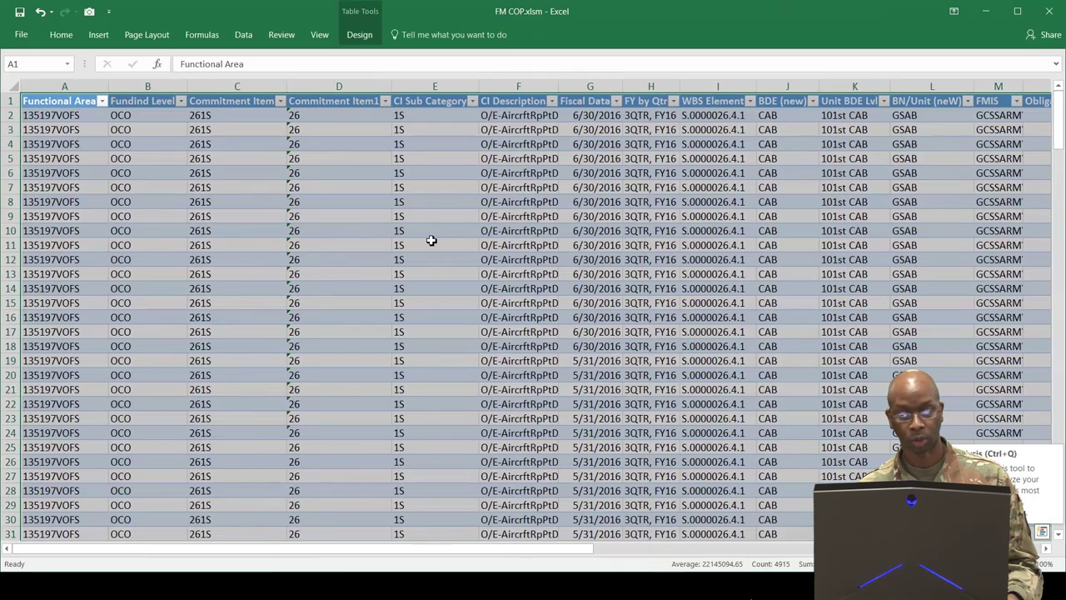
{"action": "left_click", "coordinate": [431, 240]}
{"action": "key", "text": "ctrl+Up"}
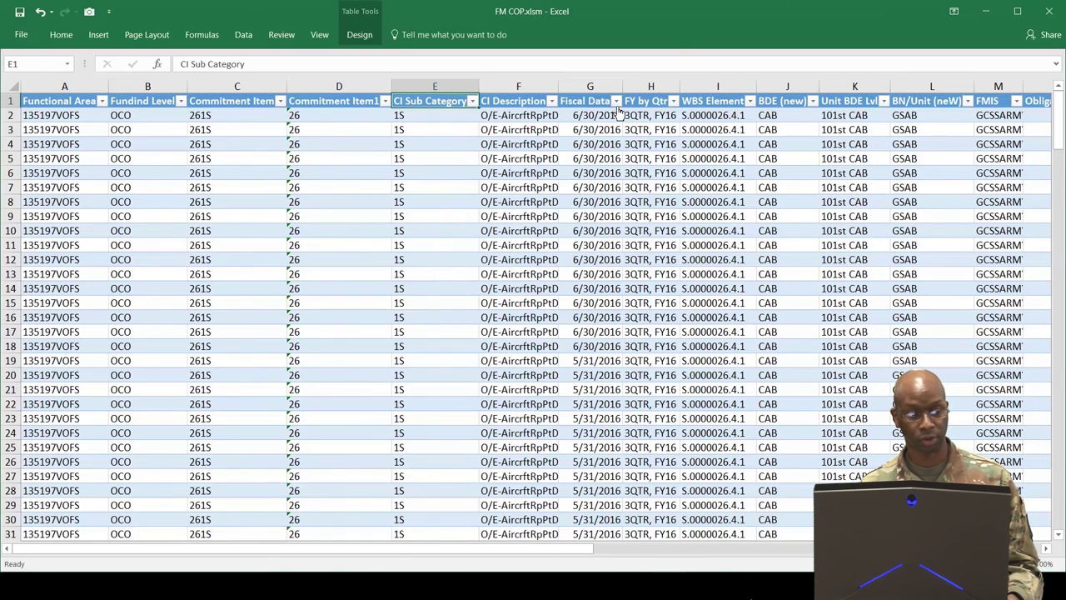
- Filter the detail records' Fiscal Data column to exclude 2015
{"action": "left_click", "coordinate": [616, 100]}
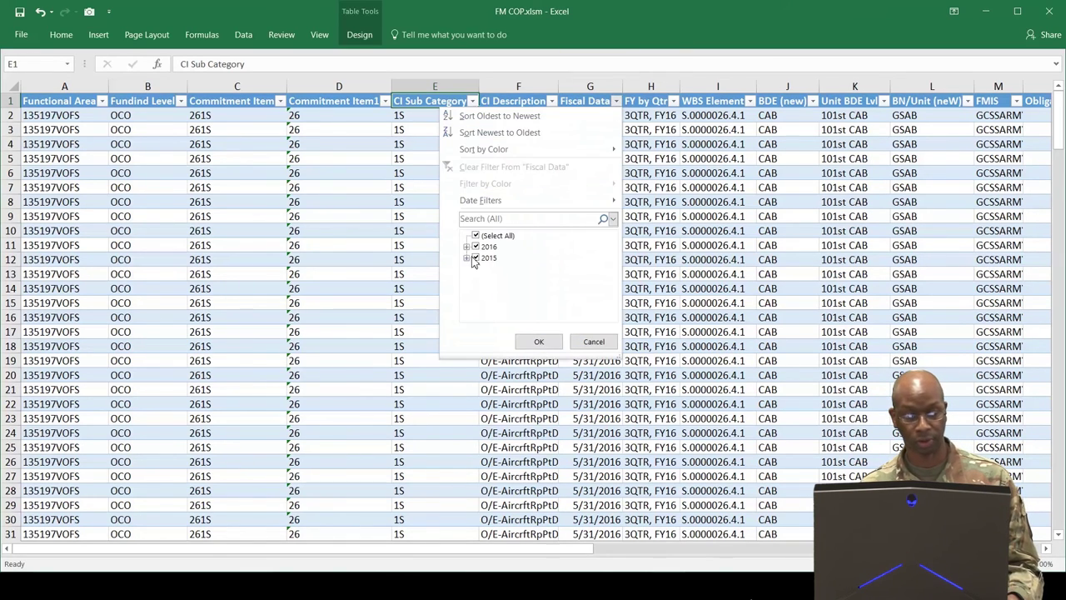
{"action": "left_click", "coordinate": [475, 258]}
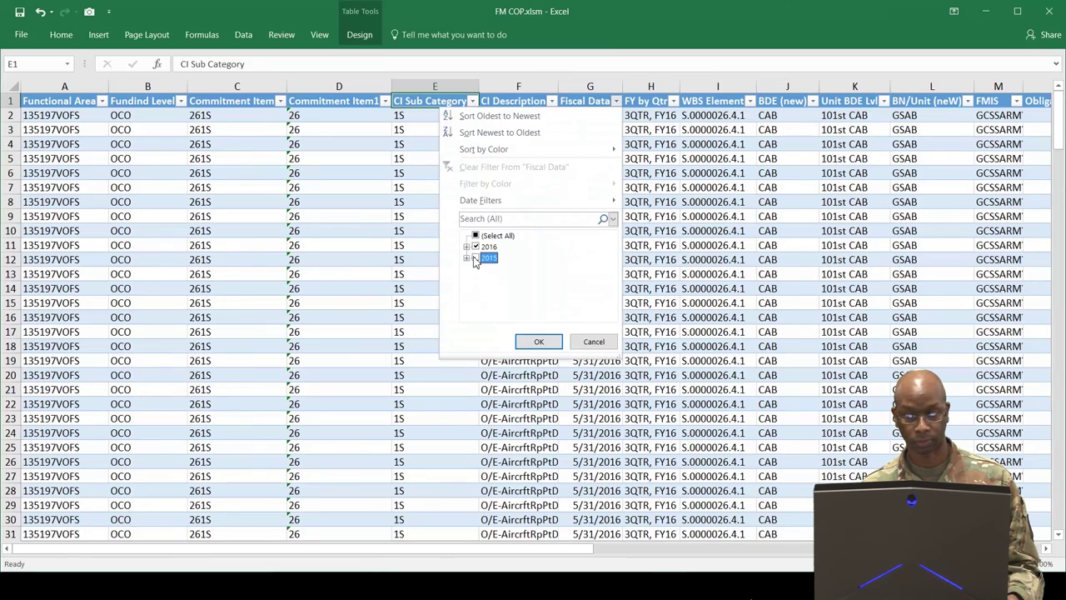
{"action": "left_click", "coordinate": [538, 342]}
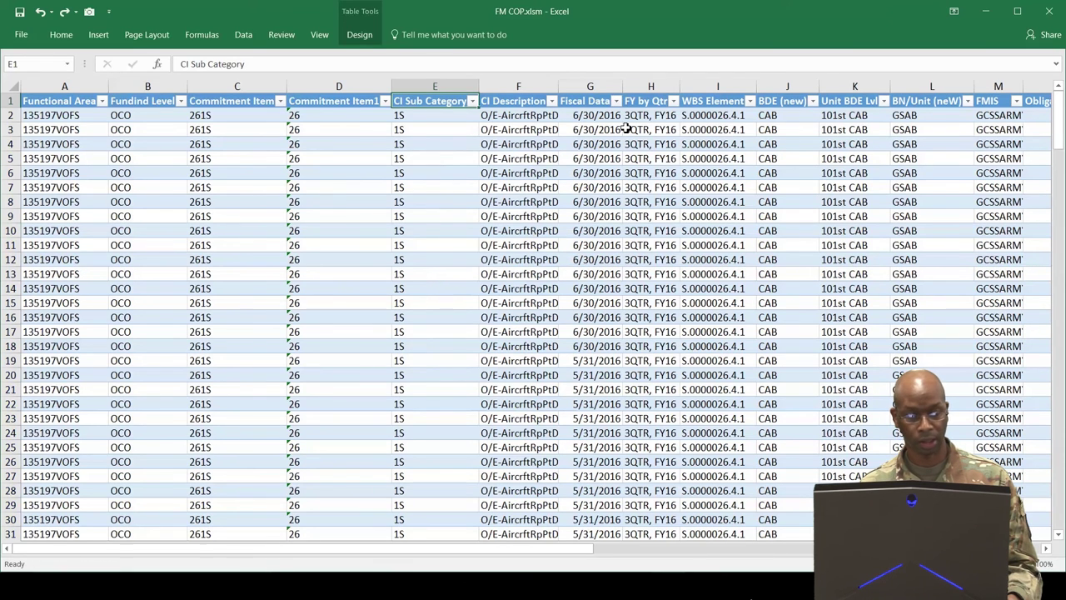
- Return to the commitment items pivot table, close its field list, and go to the Lines of Effort Dashboard
{"action": "key", "text": "ctrl+Page_Down"}
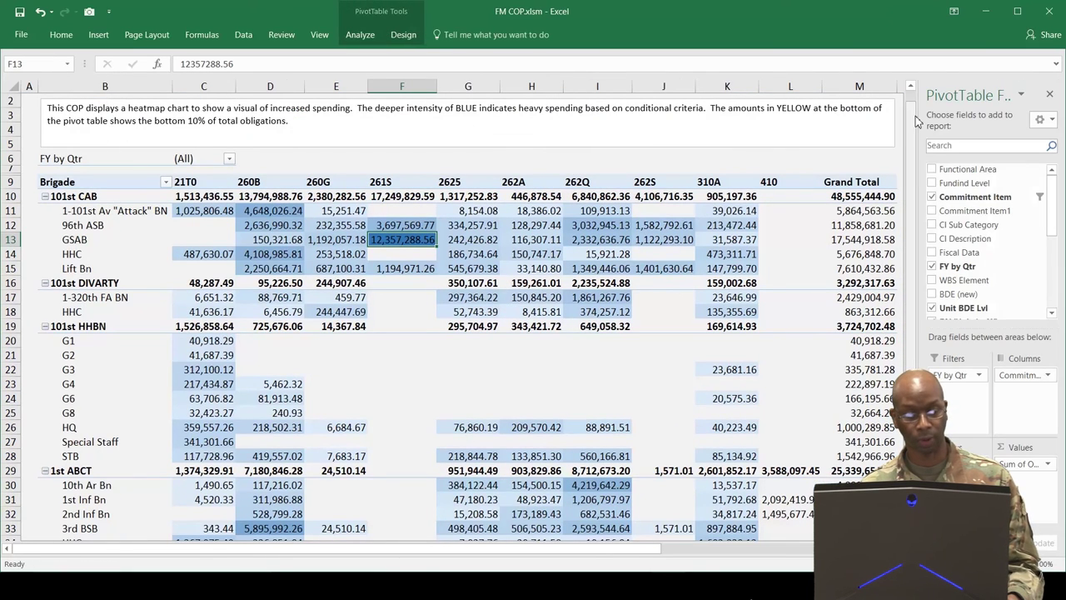
{"action": "left_click", "coordinate": [1051, 97]}
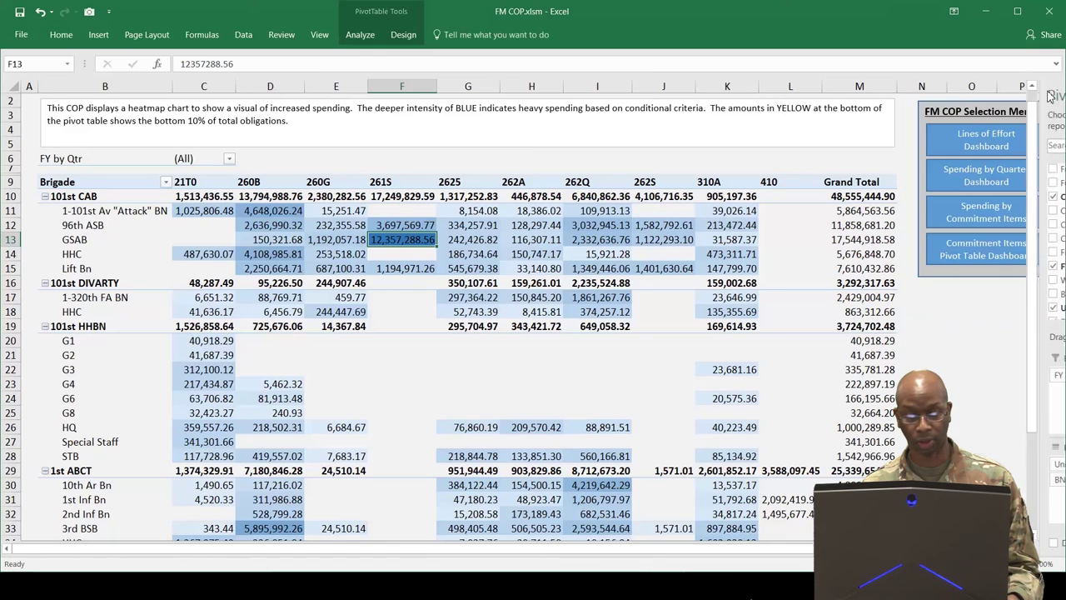
{"action": "left_click", "coordinate": [993, 137]}
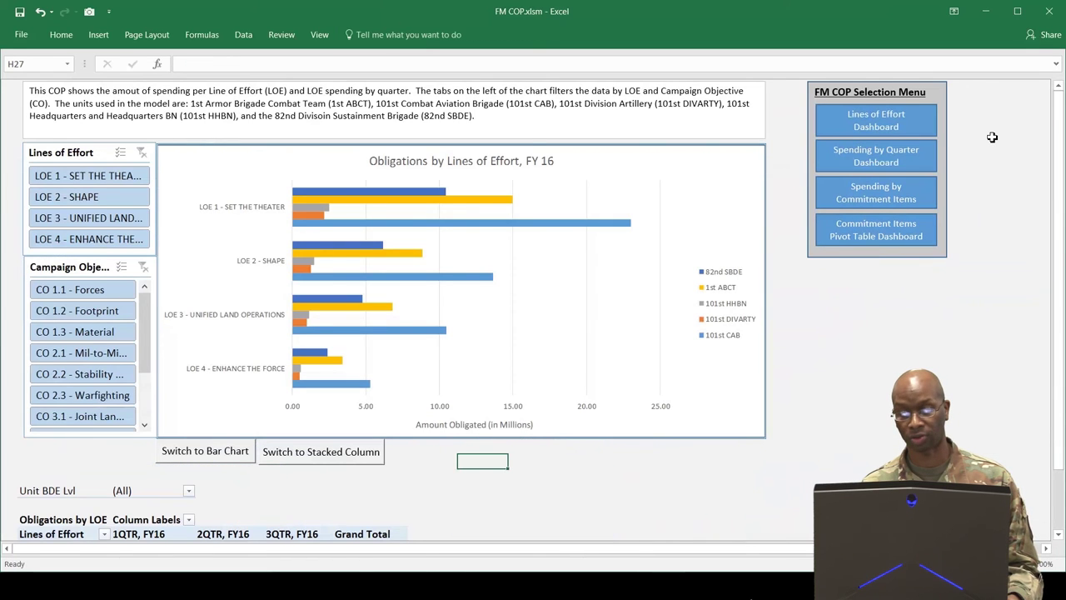